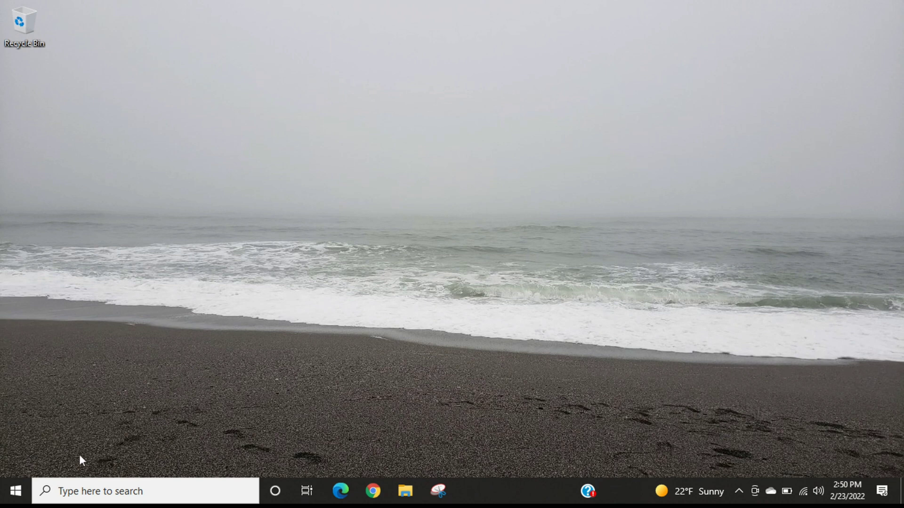
- Search Windows for 'command prompt' from the taskbar search box
left_click(77, 492)
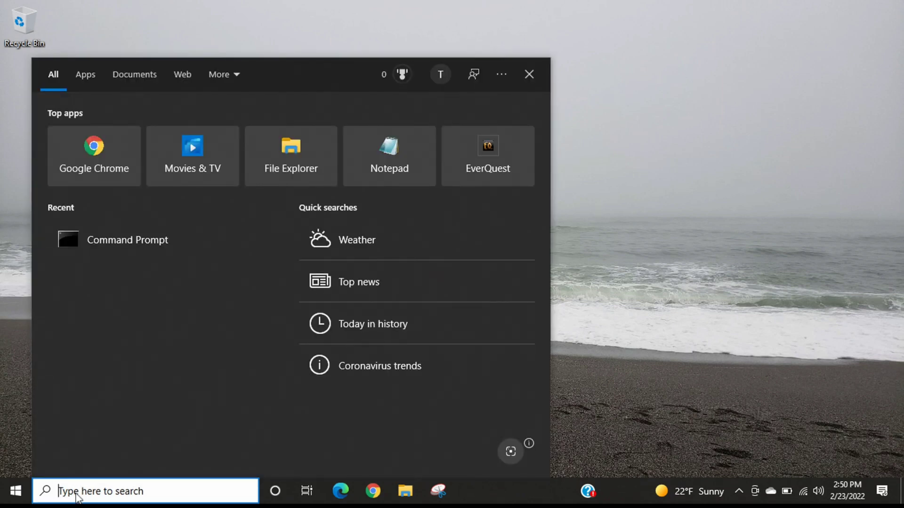
type("co")
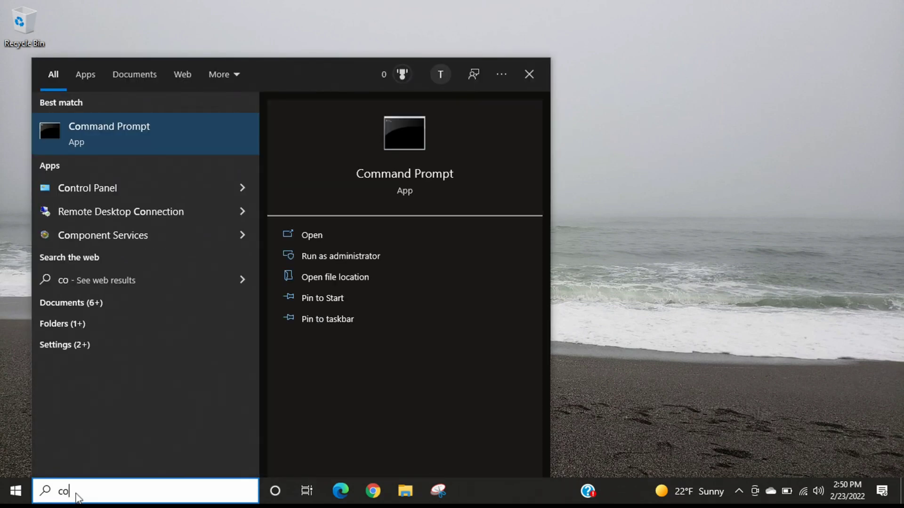
type("mm")
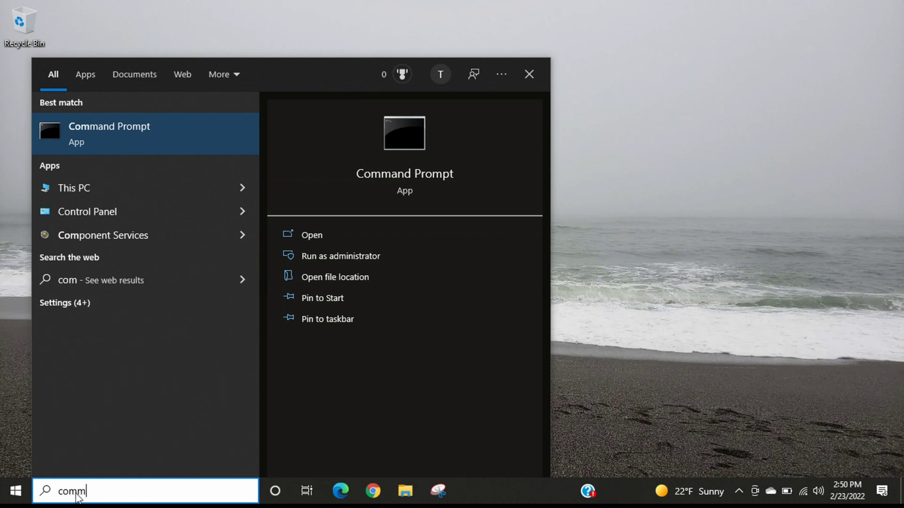
type("and p")
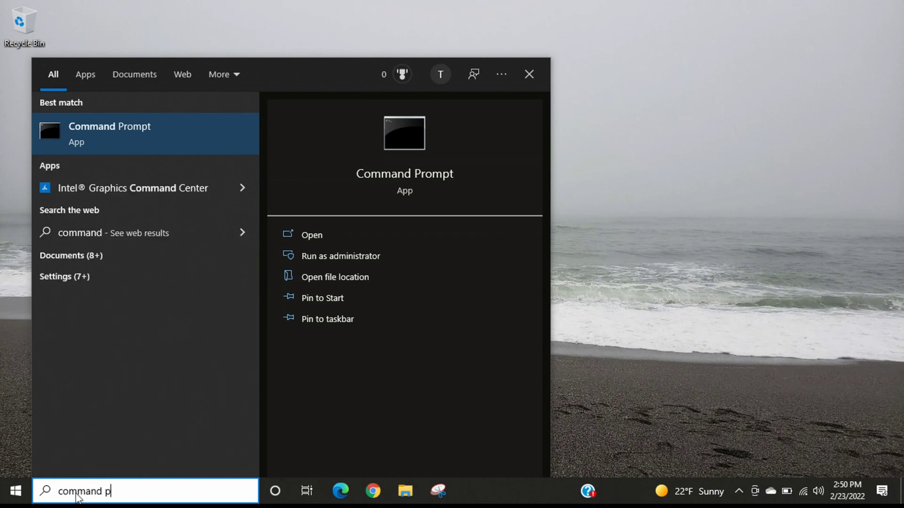
type("rompt")
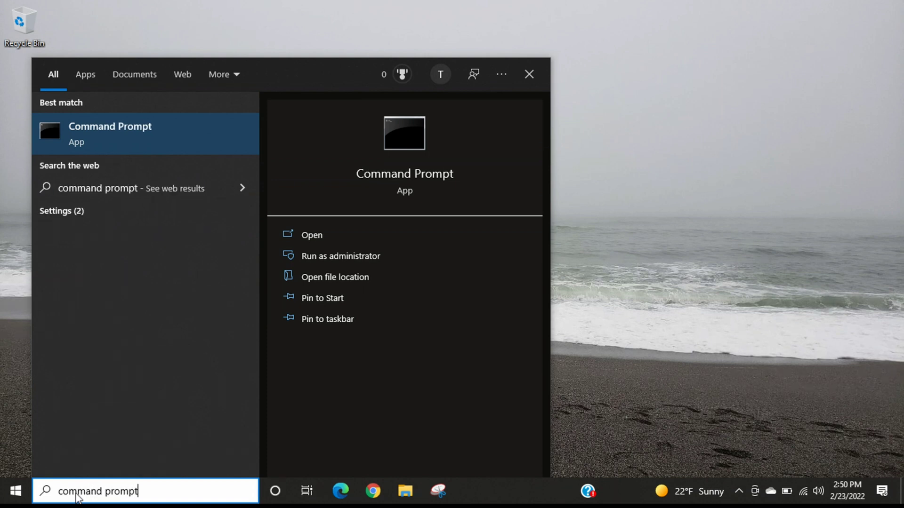
- Launch Command Prompt and run 'wmic memphysical get maxcapacity', returning 16777216
left_click(84, 135)
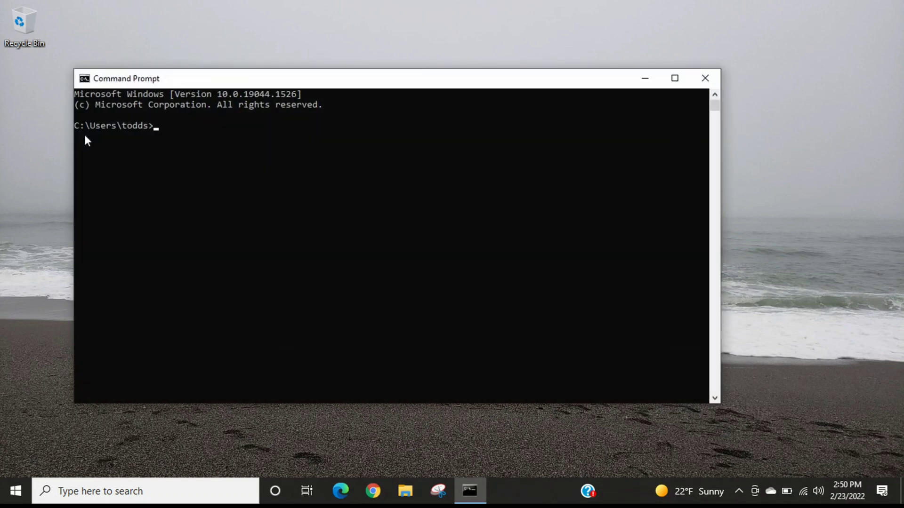
type("w")
type("mic")
type(" m")
type("emphy")
type("sical")
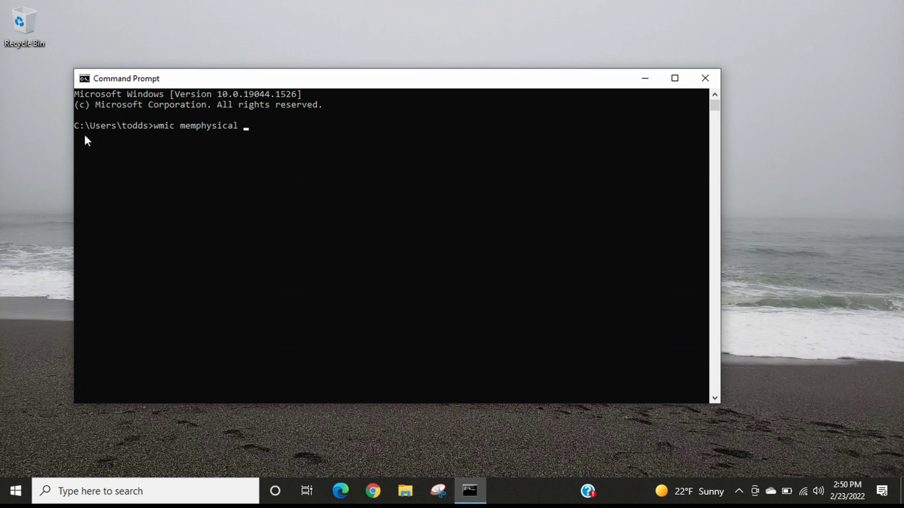
type(" get")
type(" ma")
type("xcap")
type("acity")
key("Return")
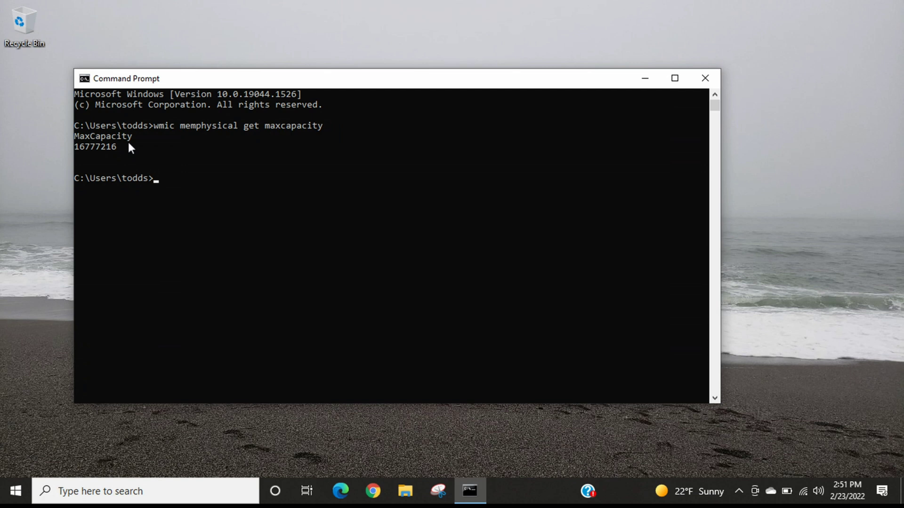
type("set")
type(" /a")
type(" 1")
type("6777")
type("216")
type("/")
type("1024/")
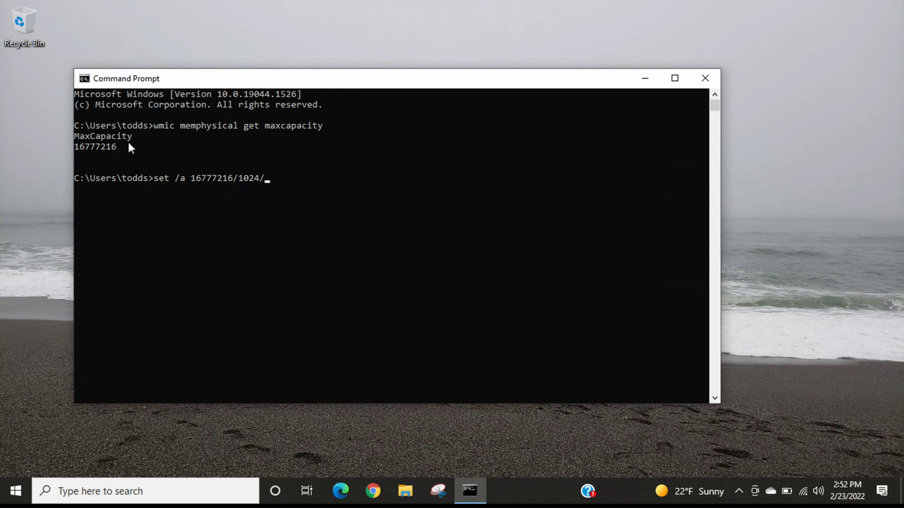
type("1024")
- Run 'set /a 16777216/1024/1024' to convert the capacity to 16 GB
key("Return")
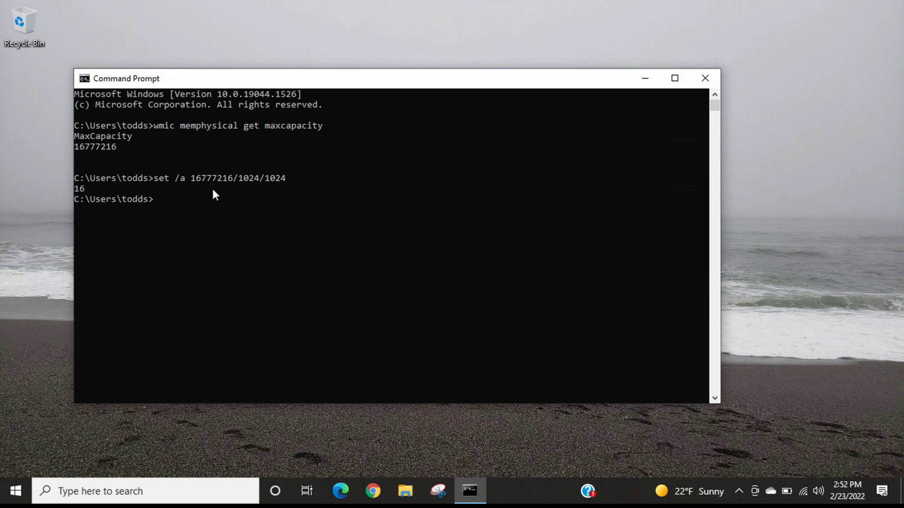